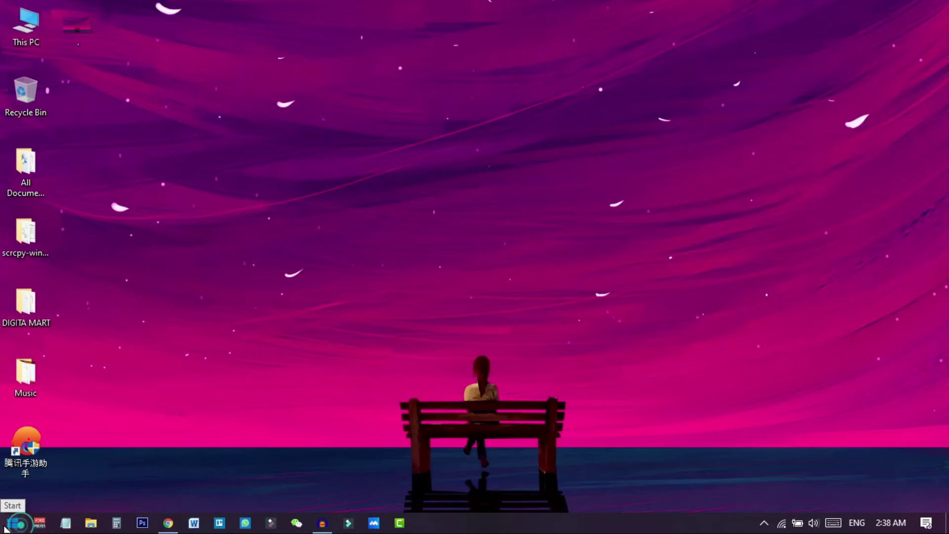
Step: Launch Microsoft Store from Start by searching 'st', and maximize its window
left_click(7, 527)
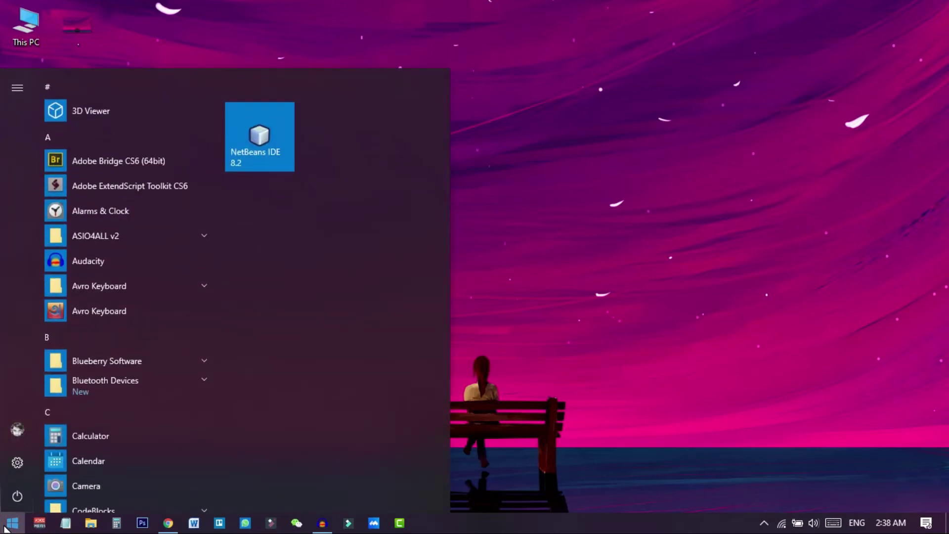
type("st")
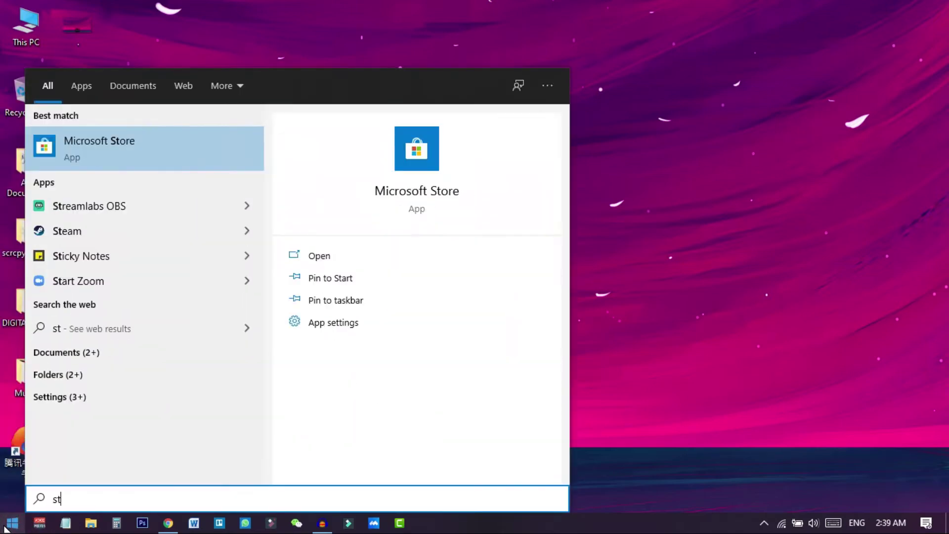
left_click(83, 150)
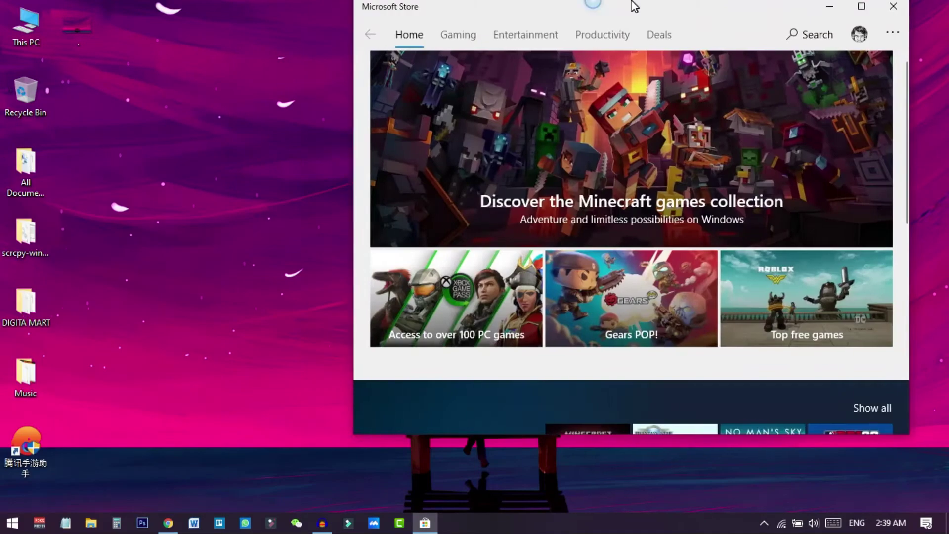
double_click(630, 7)
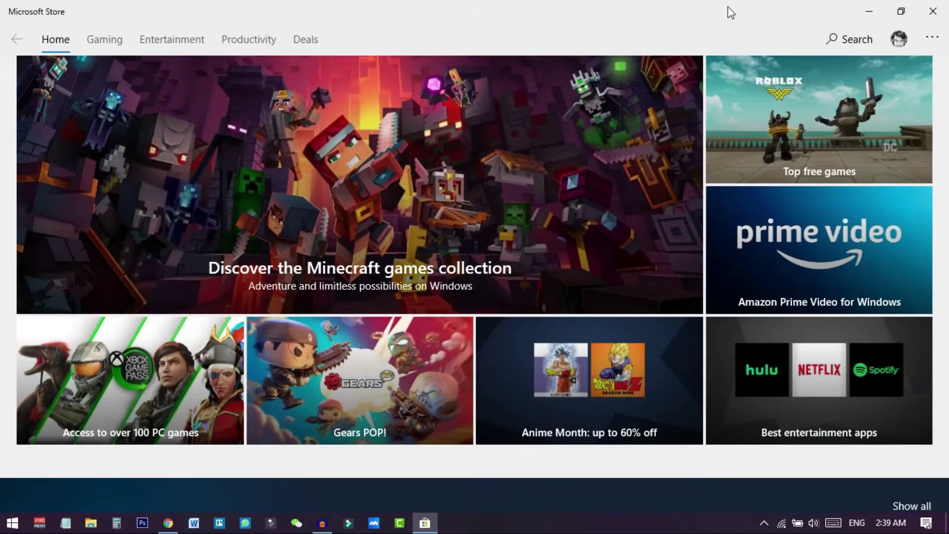
Step: Search the Store for 'windows file' and open the Windows File Recovery page
left_click(847, 39)
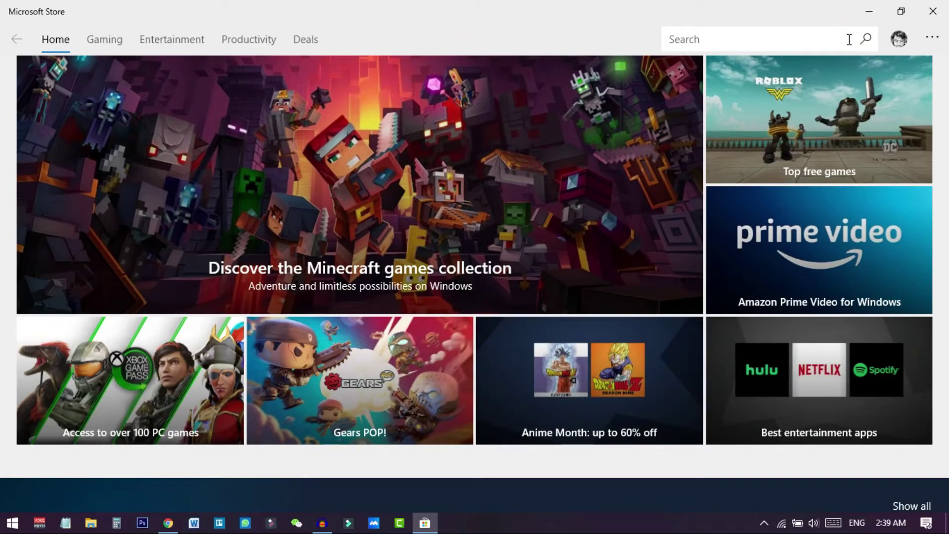
type("windows file")
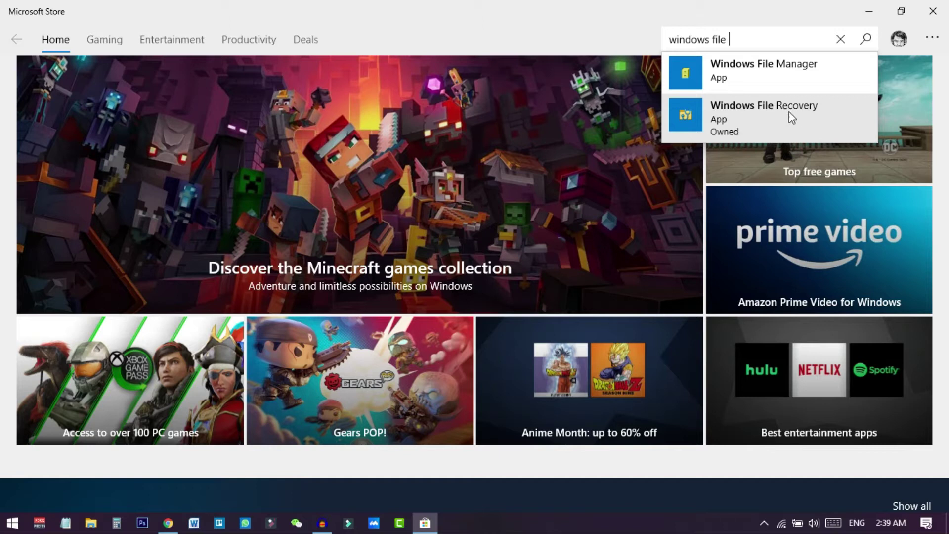
left_click(709, 118)
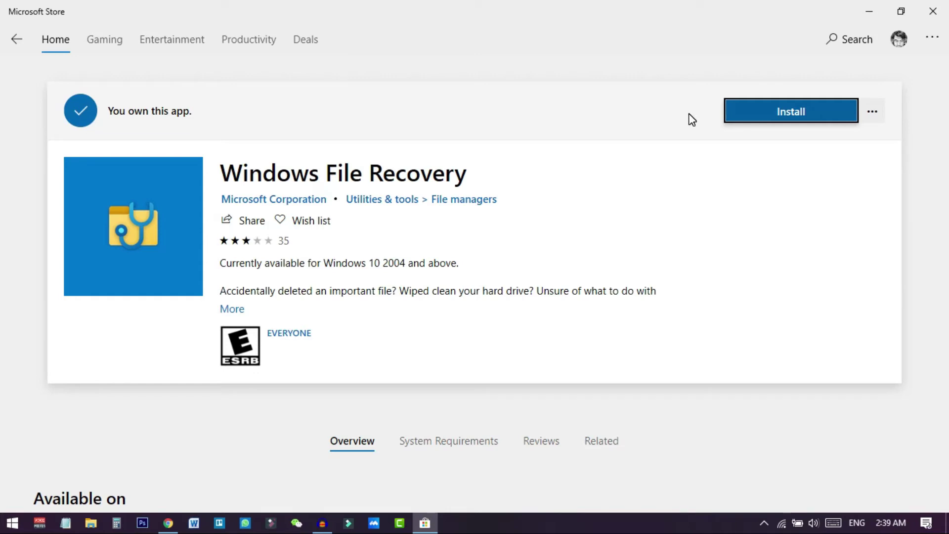
Step: Install Windows File Recovery, then launch it once installation finishes
left_click(786, 118)
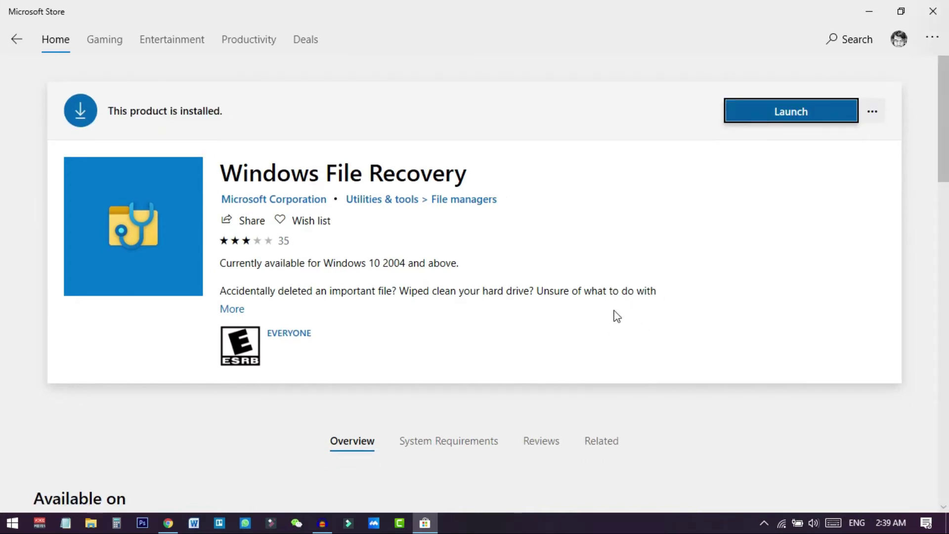
left_click(801, 116)
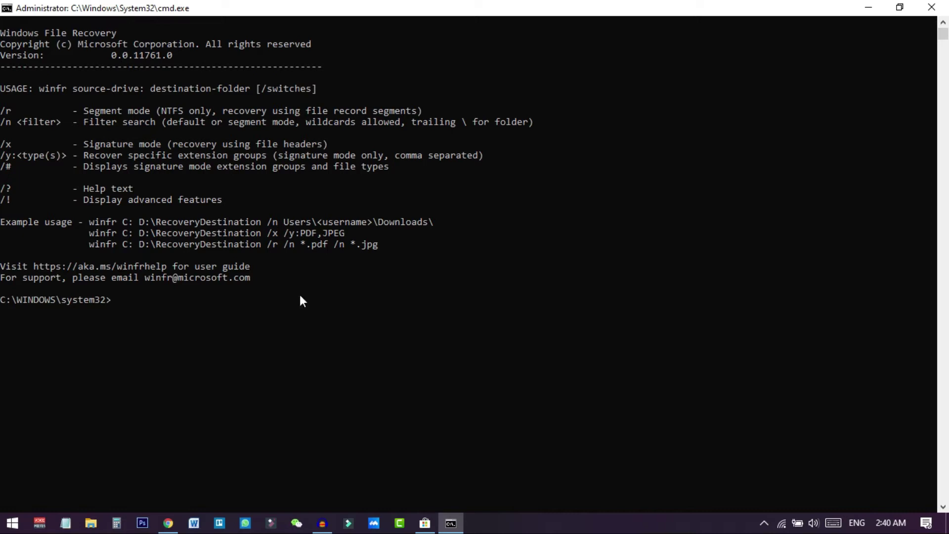
Step: Highlight the list of recovery switches in the winfr usage help
left_click_drag(4, 111, 255, 206)
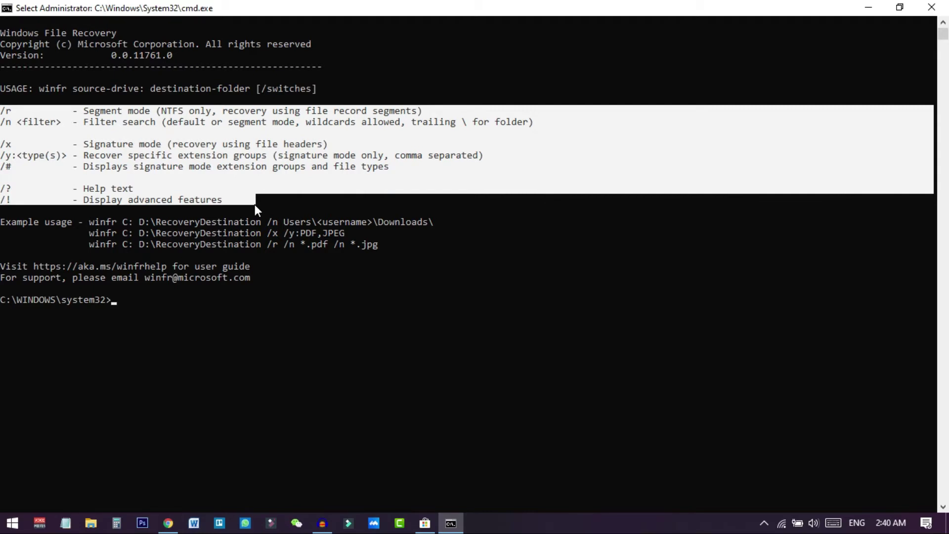
Step: Highlight the Segment and Signature mode help lines, noting Segment mode's NTFS requirement, then minimize the console
left_click(121, 300)
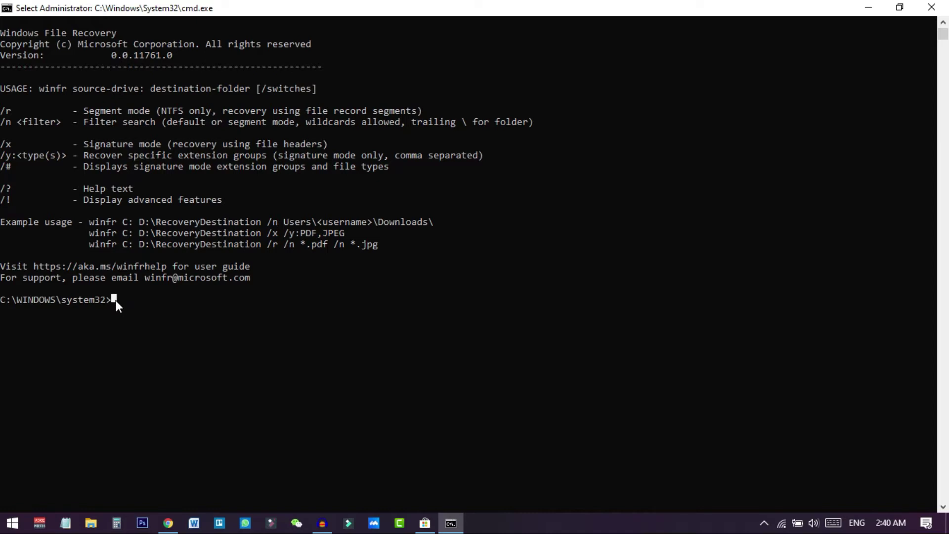
left_click_drag(78, 112, 127, 111)
left_click_drag(79, 145, 132, 146)
left_click(80, 110)
left_click_drag(117, 111, 183, 113)
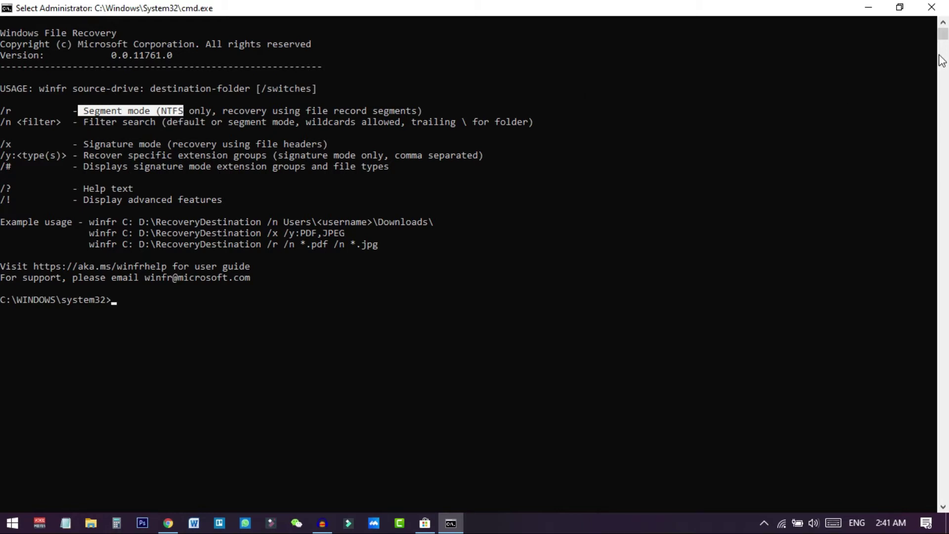
left_click(874, 8)
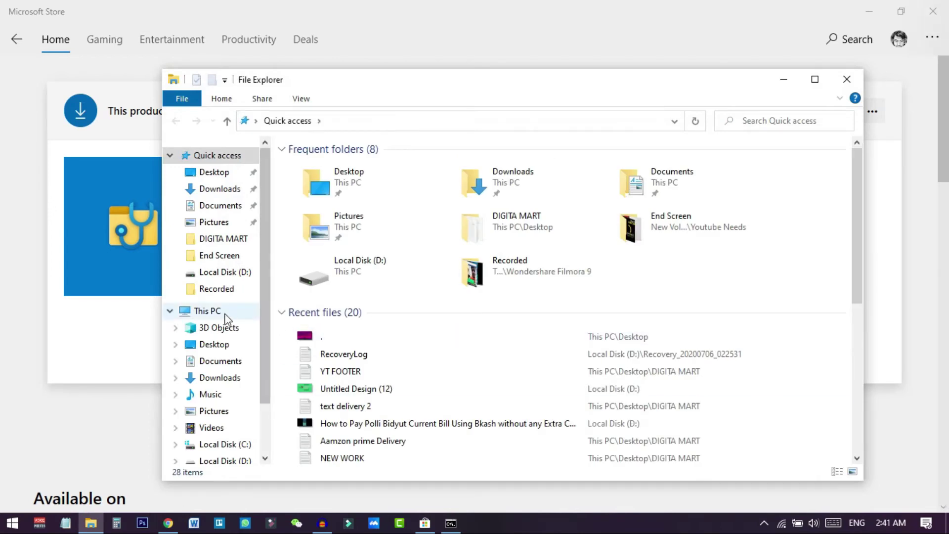
left_click(220, 311)
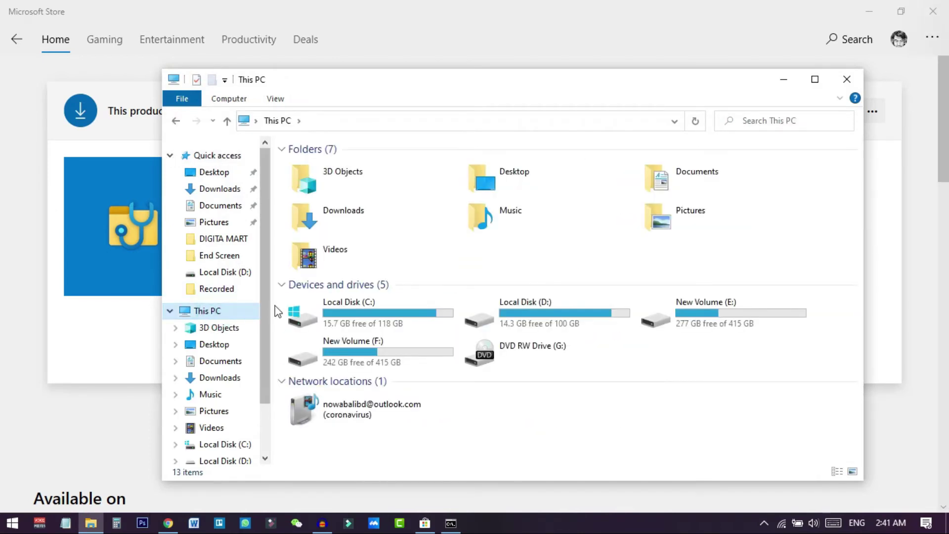
Step: Check in Local Disk (C:) Properties that the file system is NTFS, then return to the console
right_click(330, 322)
left_click(363, 311)
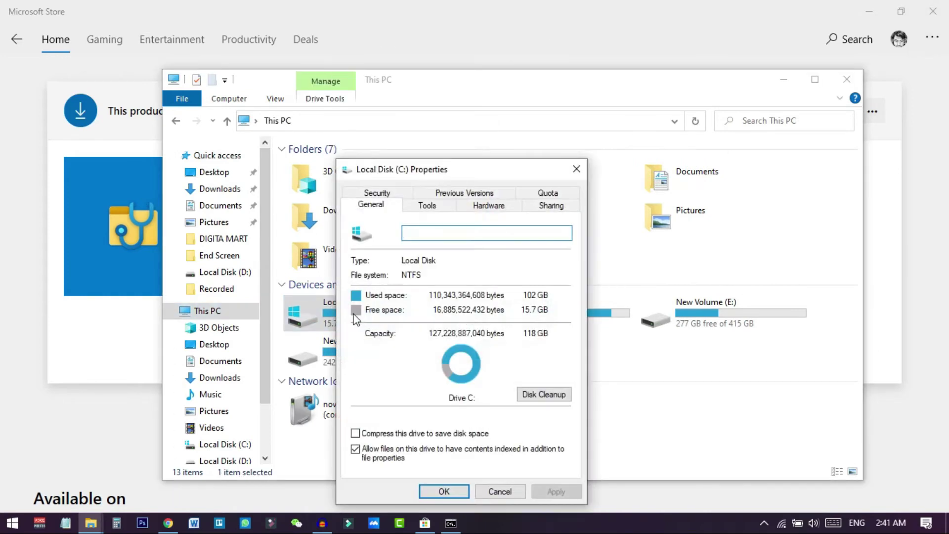
left_click_drag(455, 170, 517, 133)
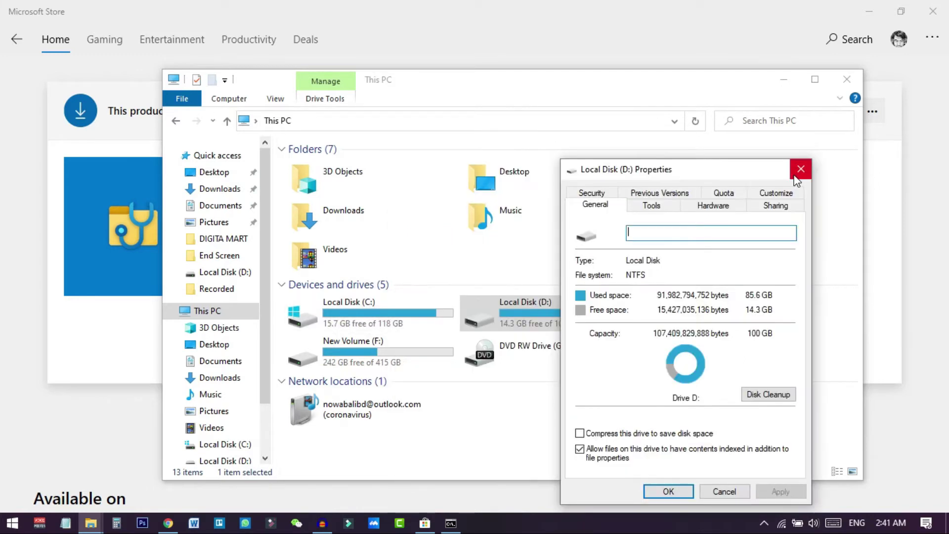
left_click(802, 169)
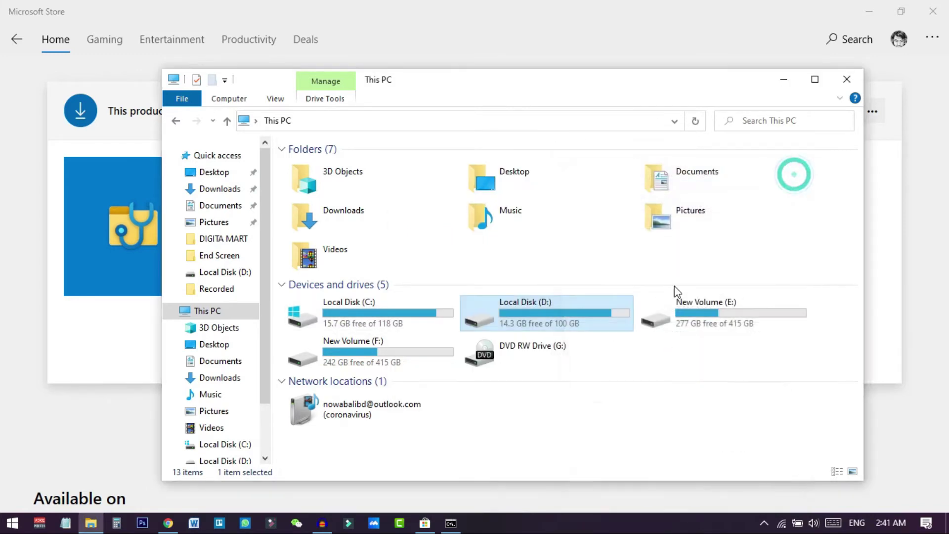
left_click(450, 522)
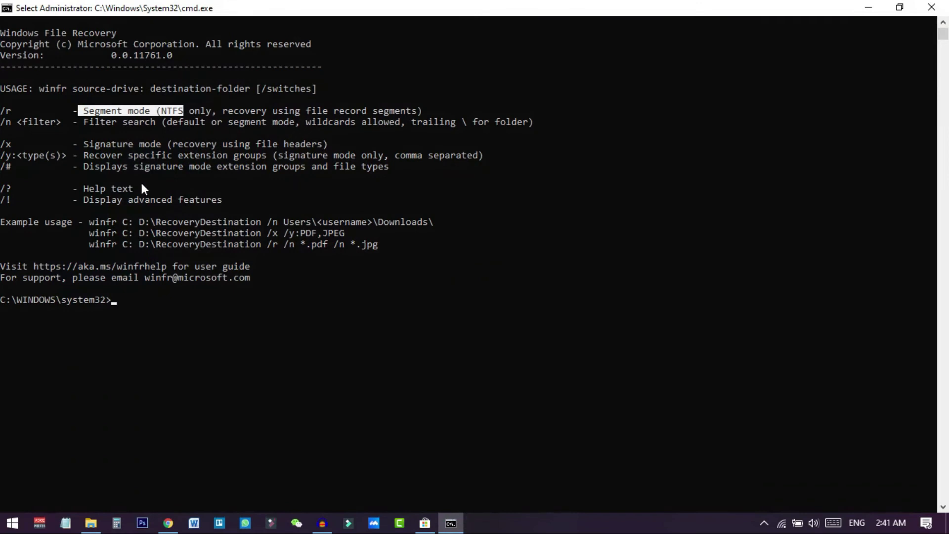
left_click(101, 114)
left_click_drag(85, 144, 194, 143)
left_click(194, 144)
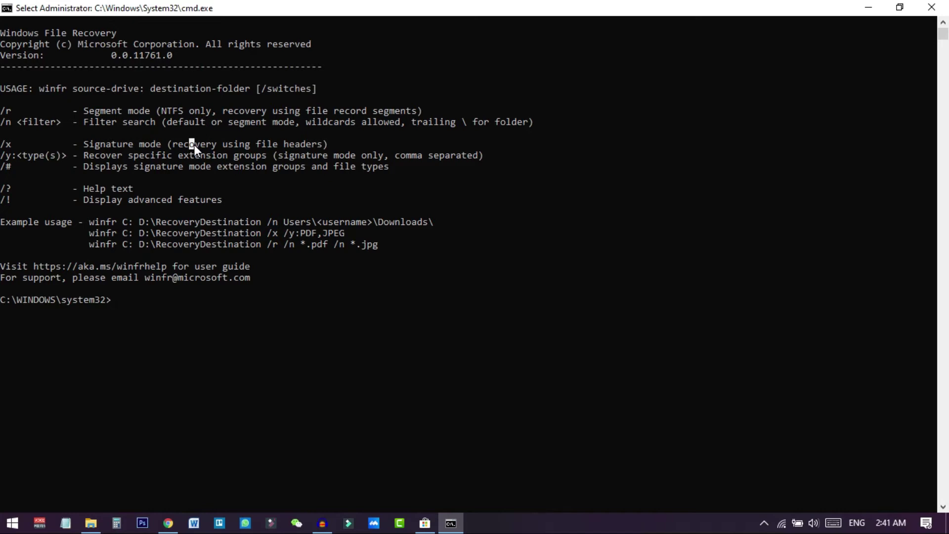
left_click_drag(83, 108, 147, 114)
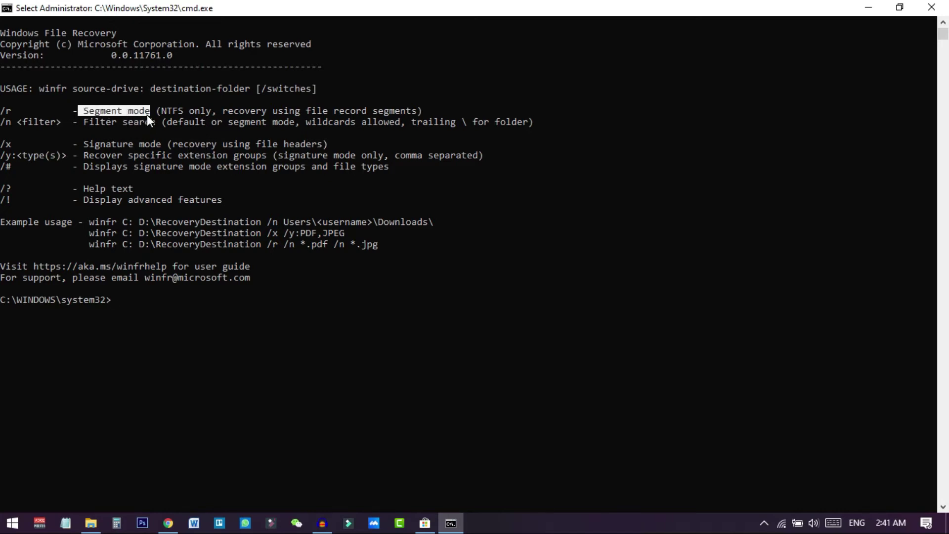
left_click_drag(211, 115, 162, 112)
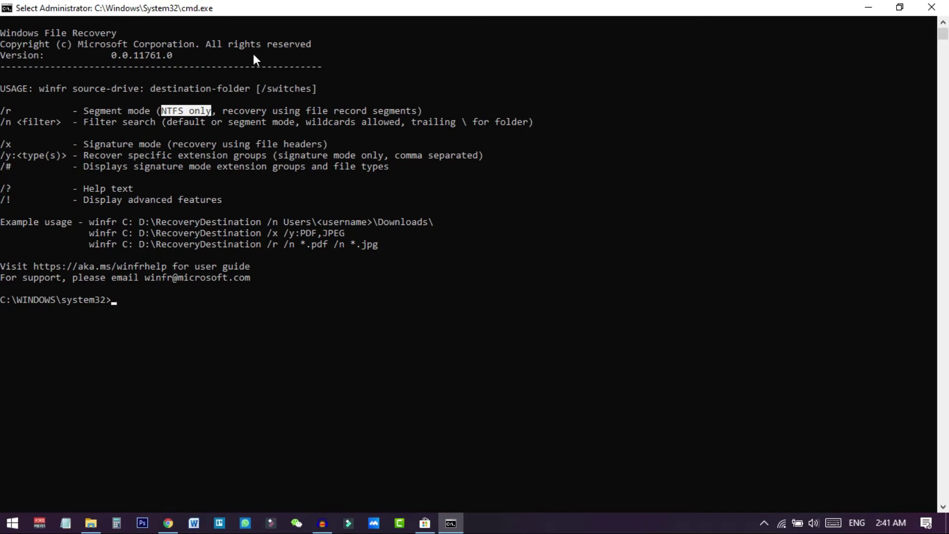
left_click_drag(85, 110, 135, 111)
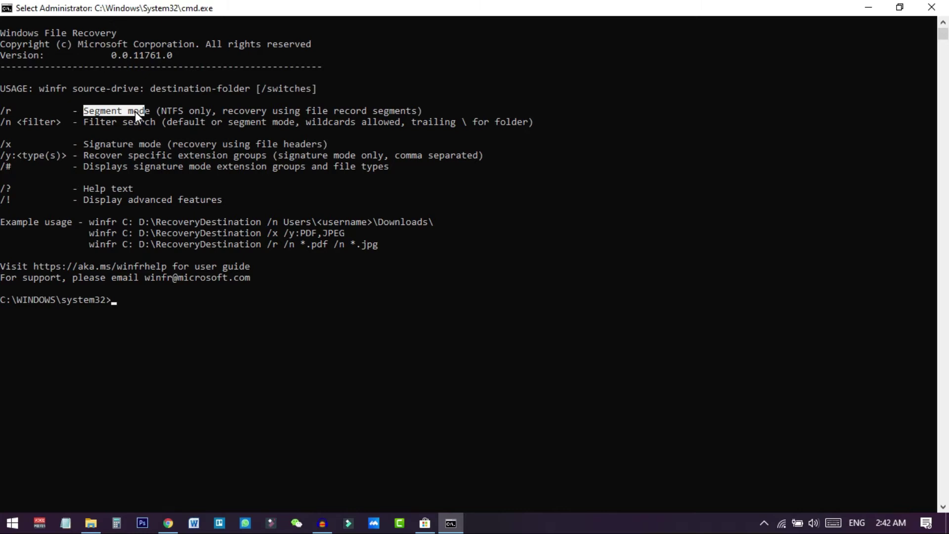
left_click(86, 144)
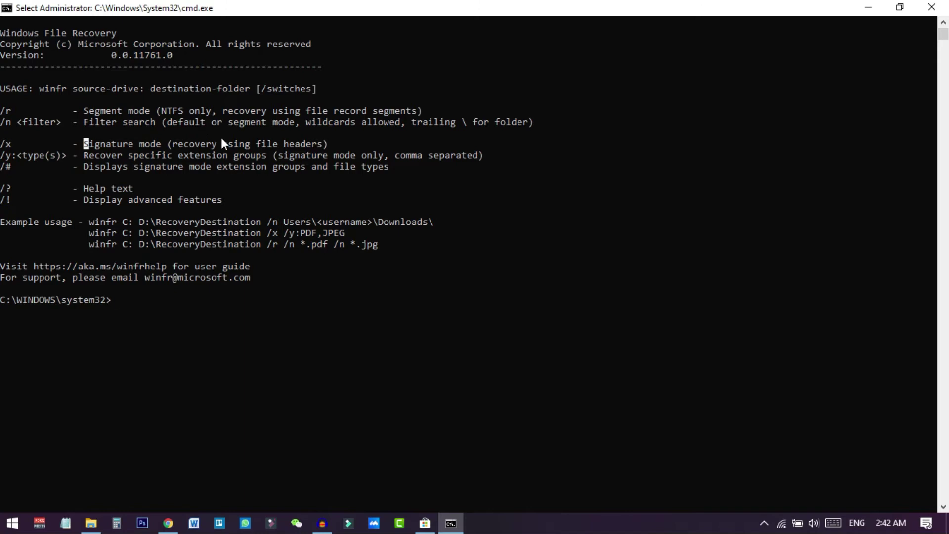
left_click(119, 300)
Step: Run 'winfr /r' at the prompt to reprint the usage help
type("winfr")
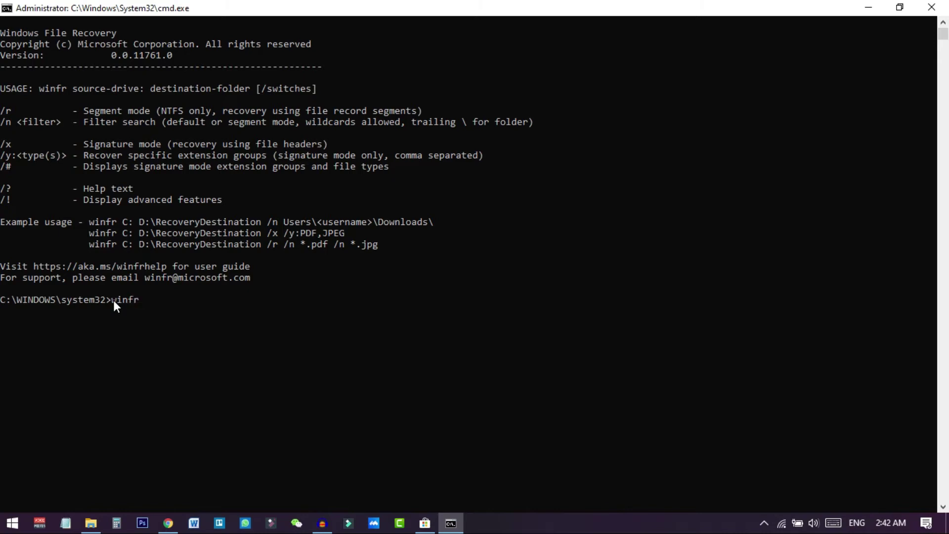
type("/r")
key("Return")
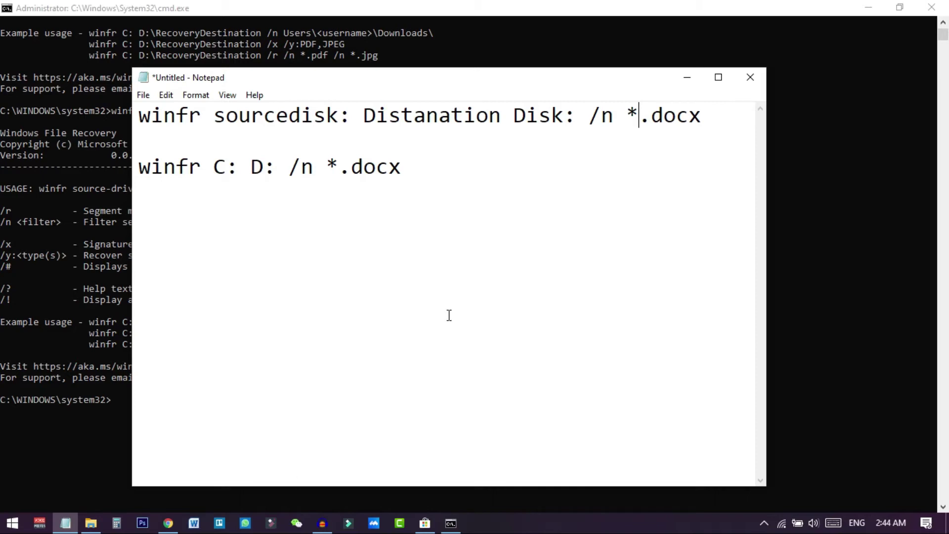
Step: In the Notepad note, highlight the winfr command name and the source C: and destination D: drives
left_click_drag(425, 77, 413, 81)
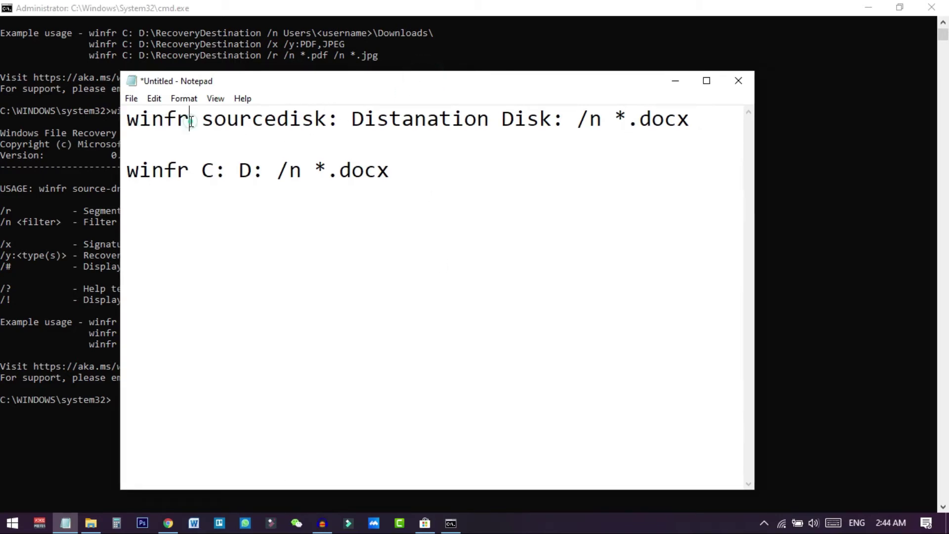
left_click_drag(193, 121, 134, 121)
double_click(191, 121)
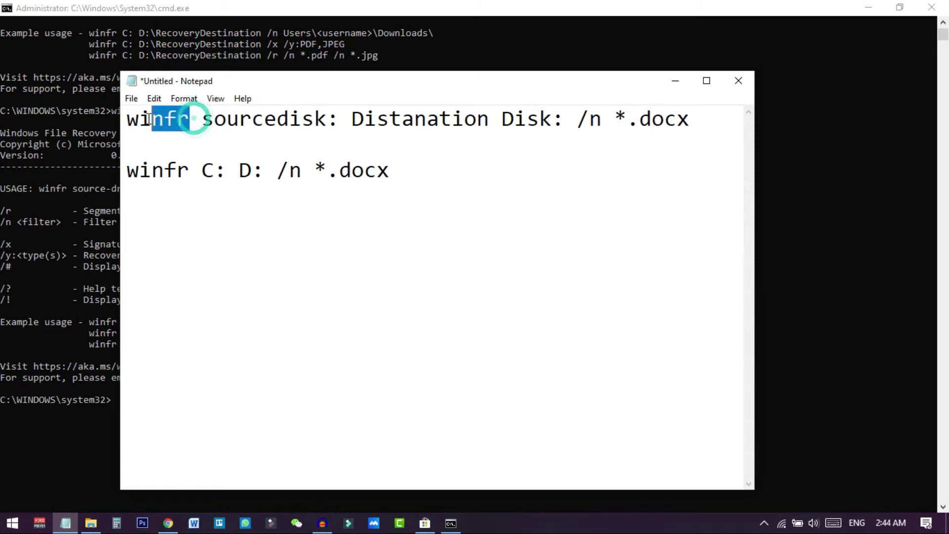
left_click(190, 121)
left_click_drag(190, 121, 203, 121)
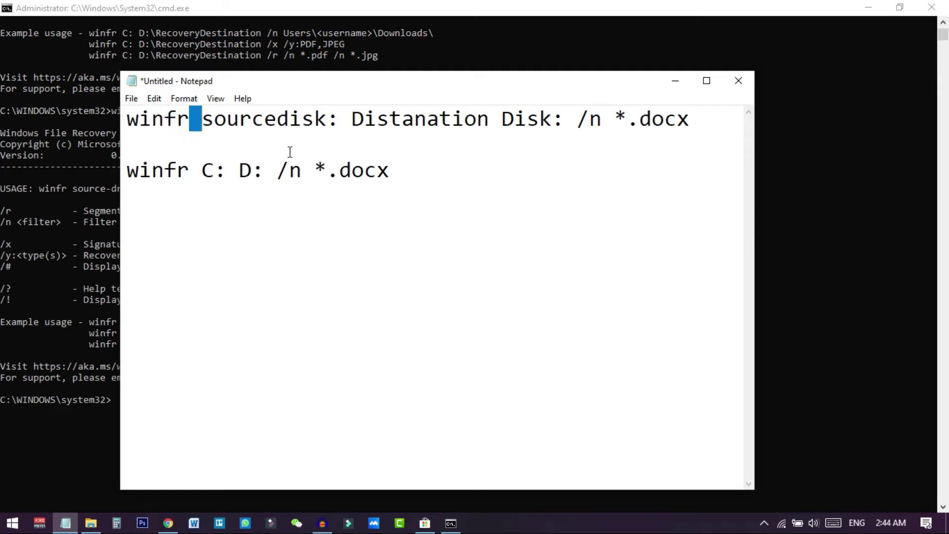
left_click_drag(223, 174, 204, 173)
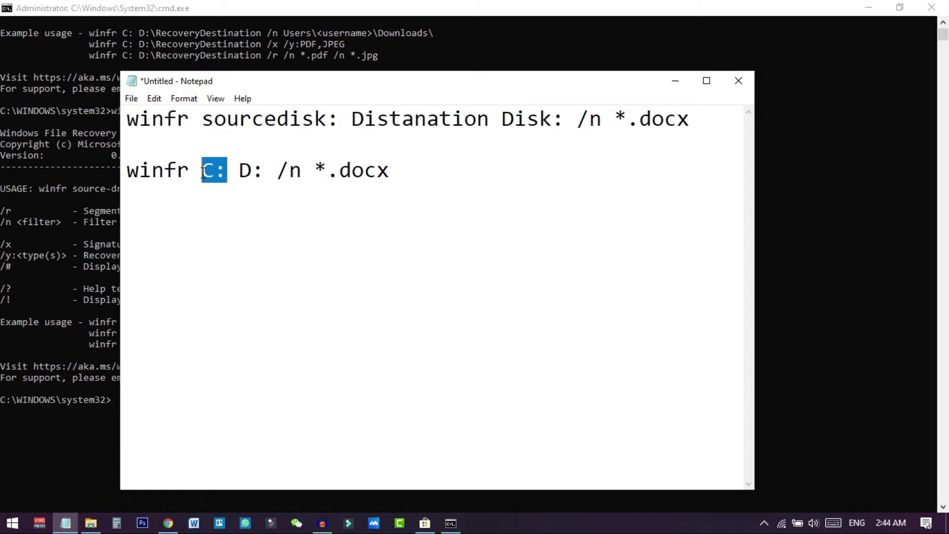
left_click(214, 176)
left_click_drag(214, 175, 201, 175)
left_click(239, 171)
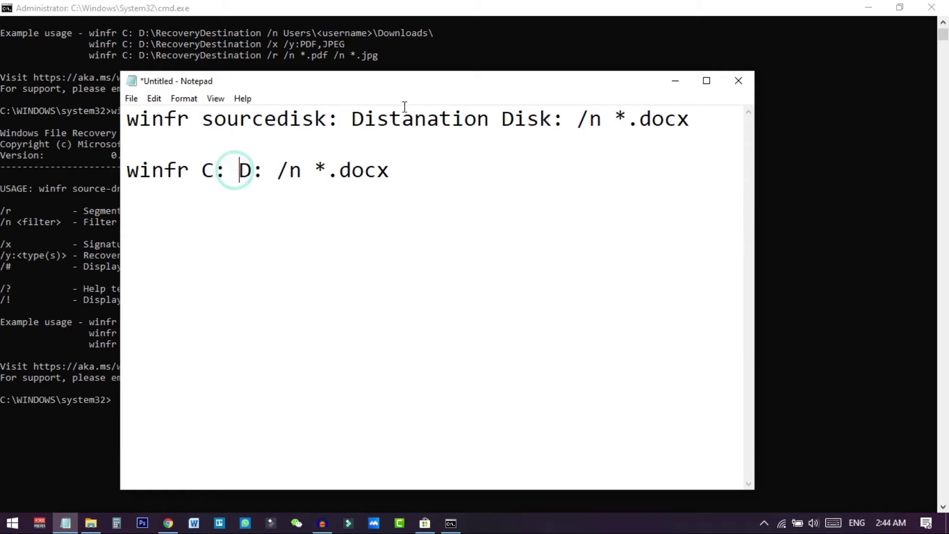
left_click_drag(352, 119, 480, 122)
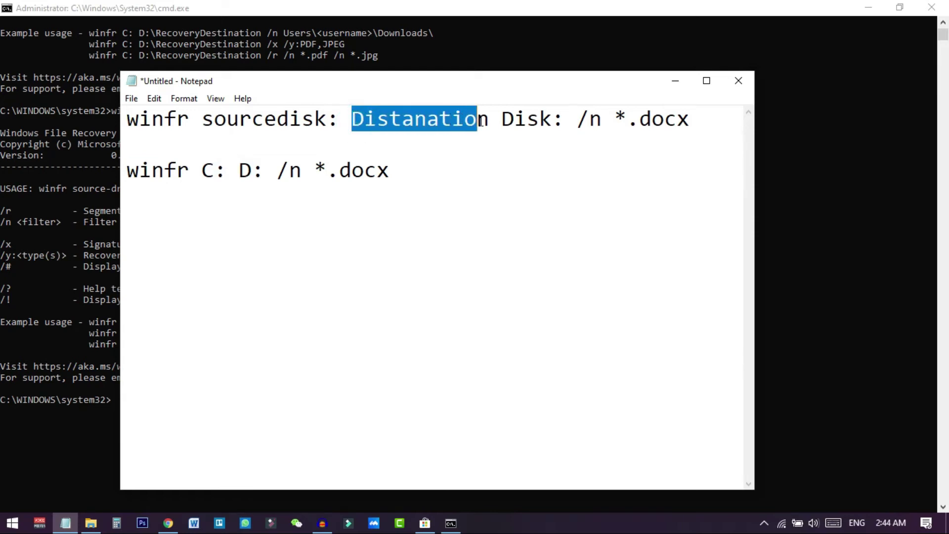
double_click(244, 172)
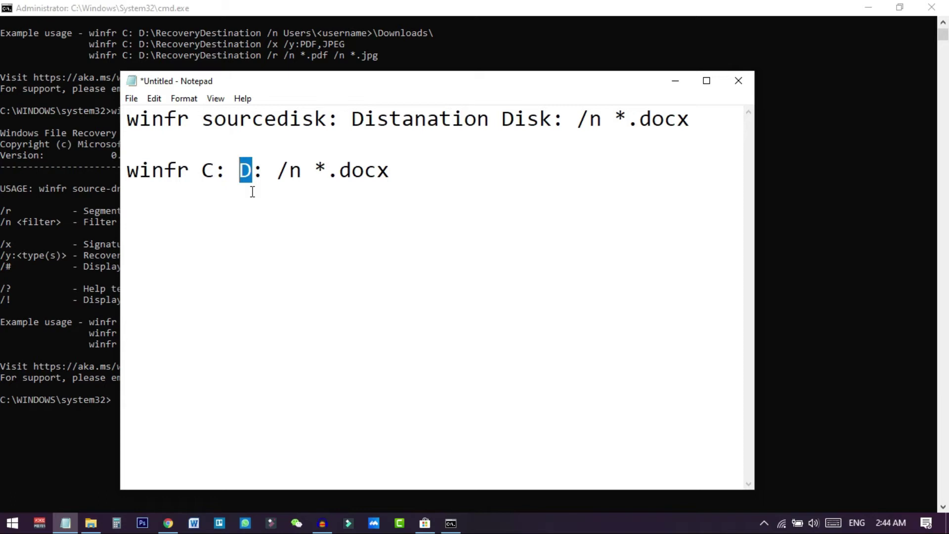
Step: Highlight the /n switch and *.docx pattern, then select the whole 'winfr C: D: /n *.docx' line
left_click_drag(277, 179, 301, 181)
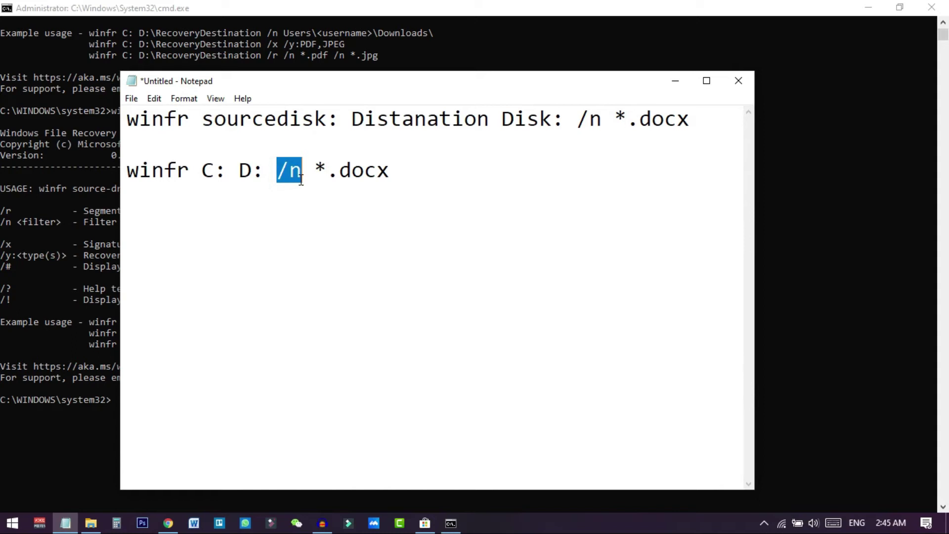
left_click_drag(319, 171, 393, 174)
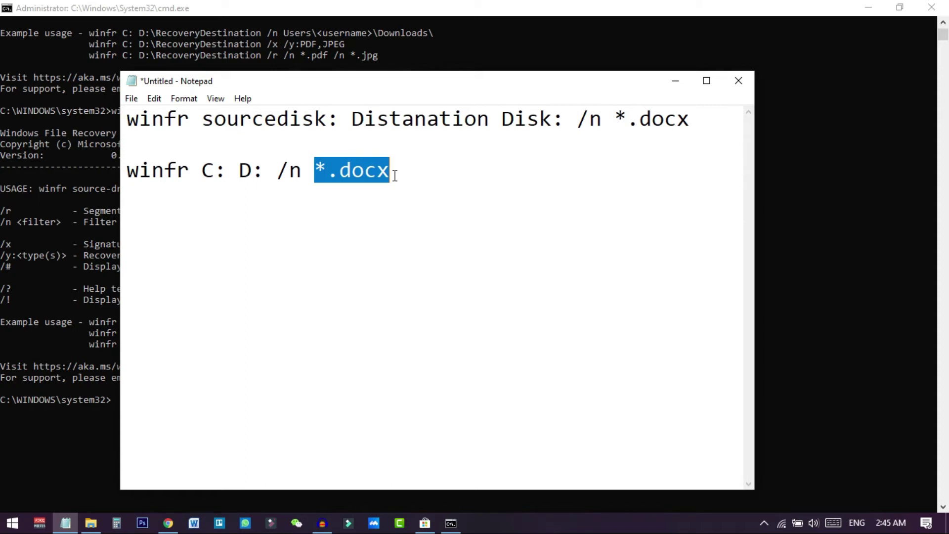
left_click(400, 173)
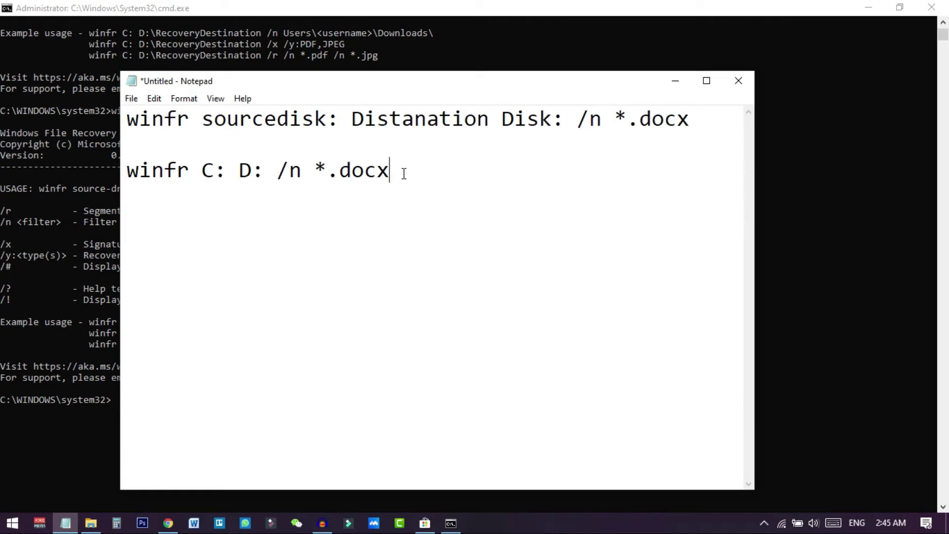
left_click_drag(404, 174, 127, 180)
key("ctrl+c")
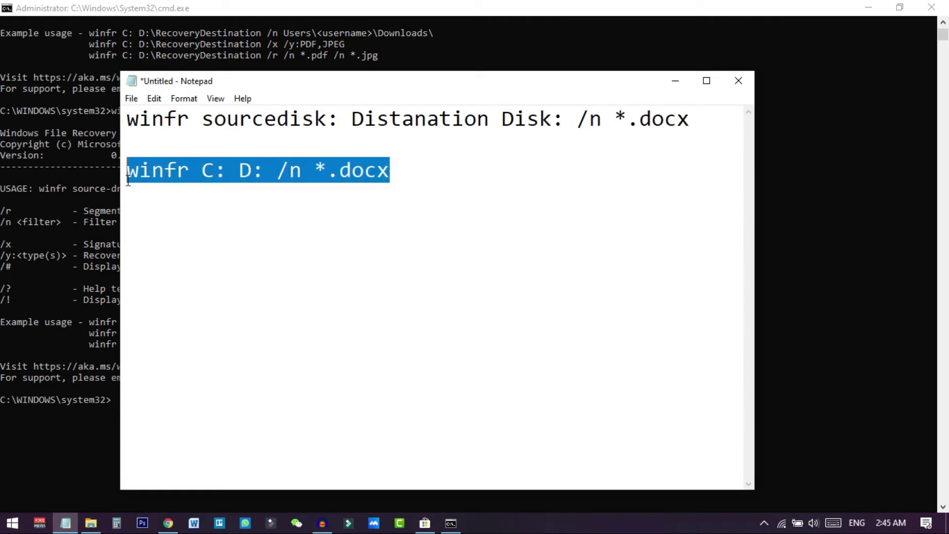
Step: Paste 'winfr C: D: /n *.docx' at the Command Prompt and run it
left_click(268, 7)
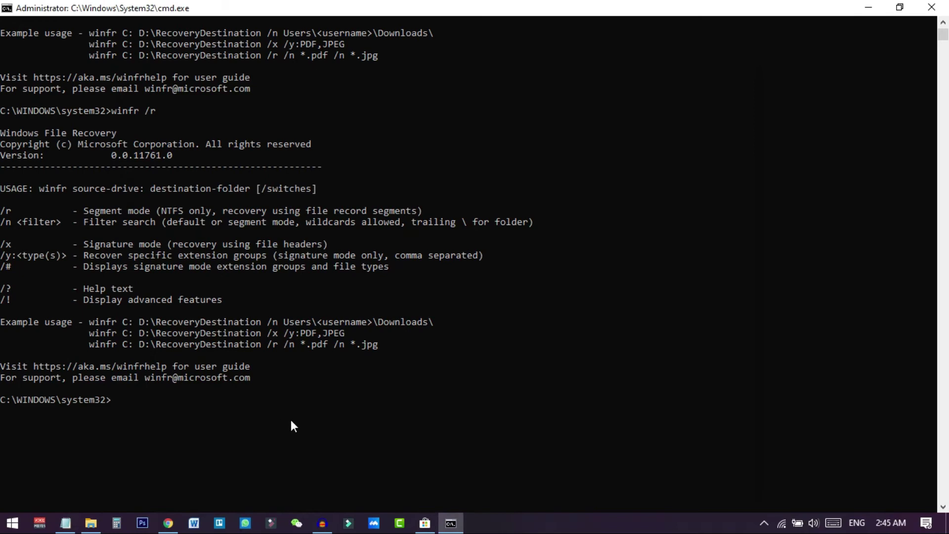
left_click(118, 401)
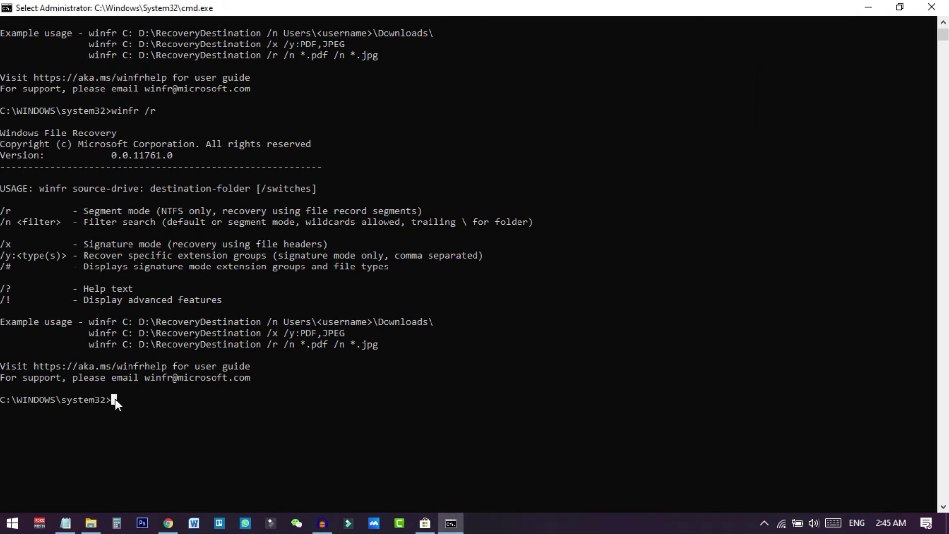
right_click(117, 401)
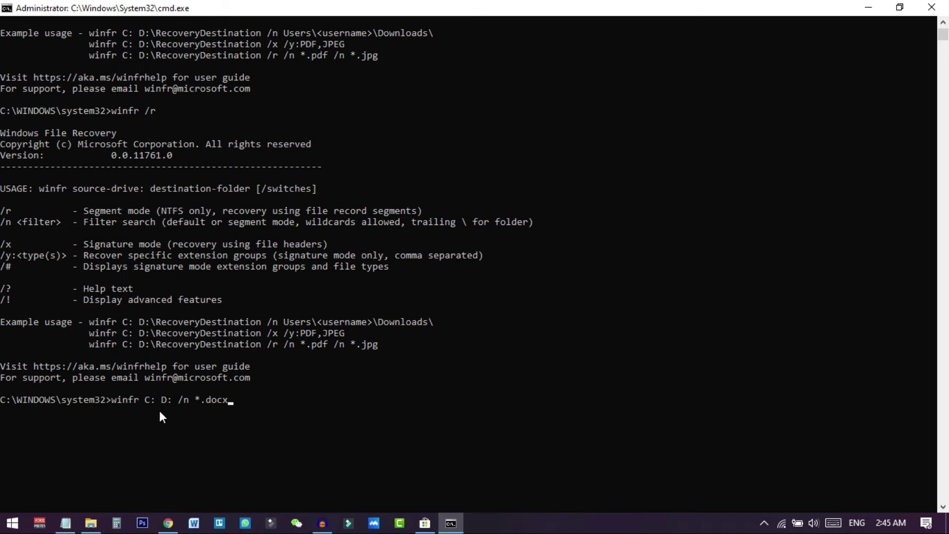
key("Return")
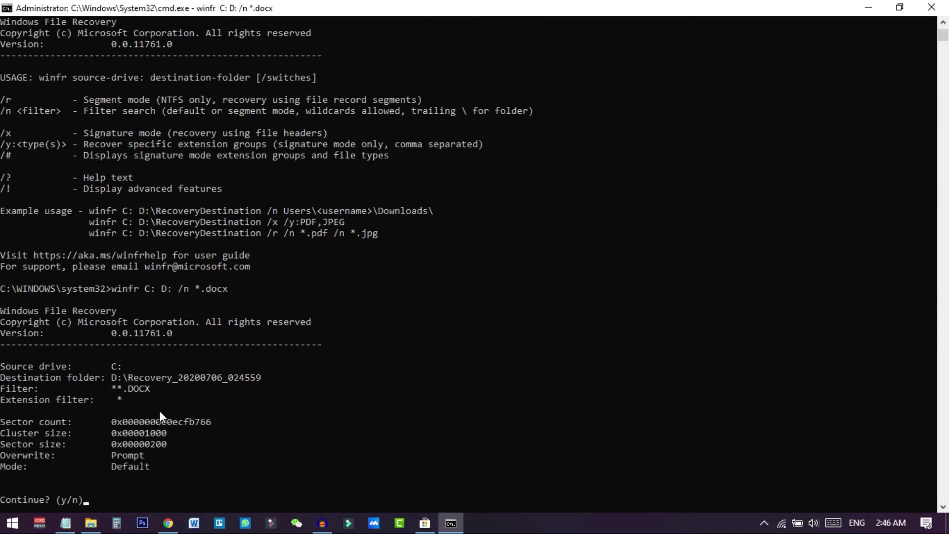
scroll(159, 410, "down", 1)
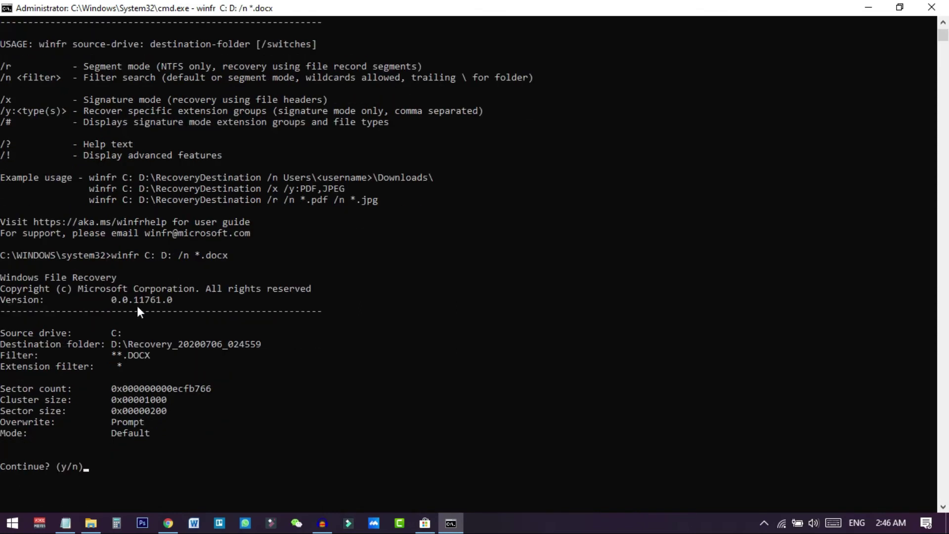
left_click_drag(3, 332, 122, 334)
left_click_drag(4, 343, 96, 345)
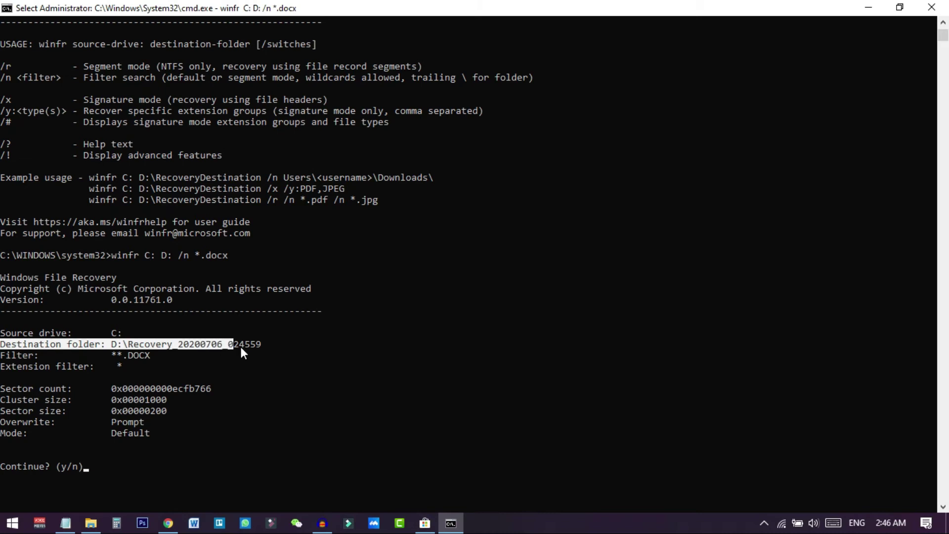
left_click_drag(282, 348, 264, 345)
left_click(2, 356)
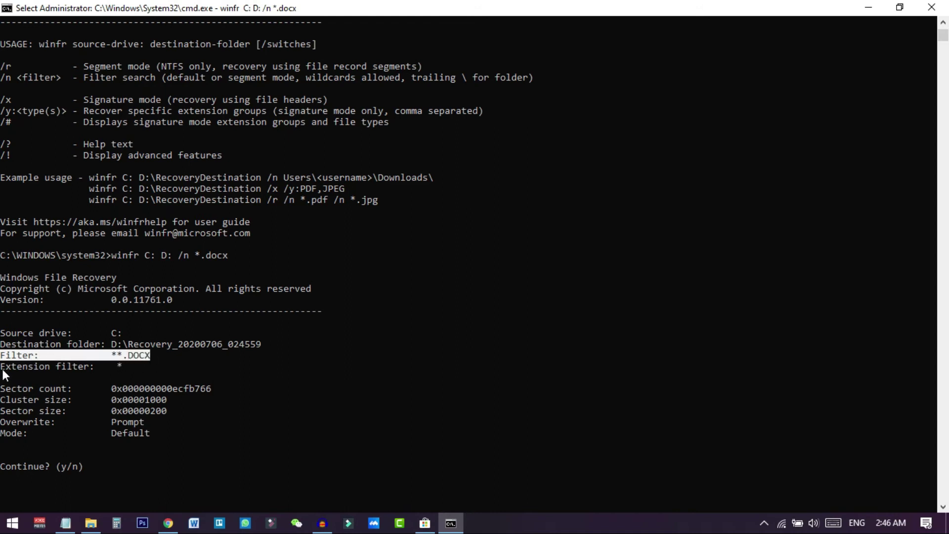
left_click_drag(2, 368, 65, 369)
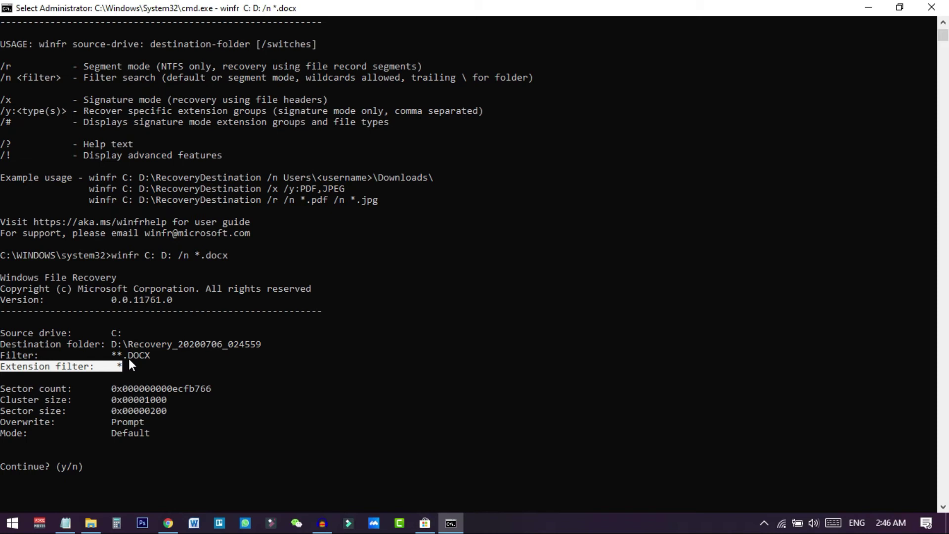
left_click(180, 356)
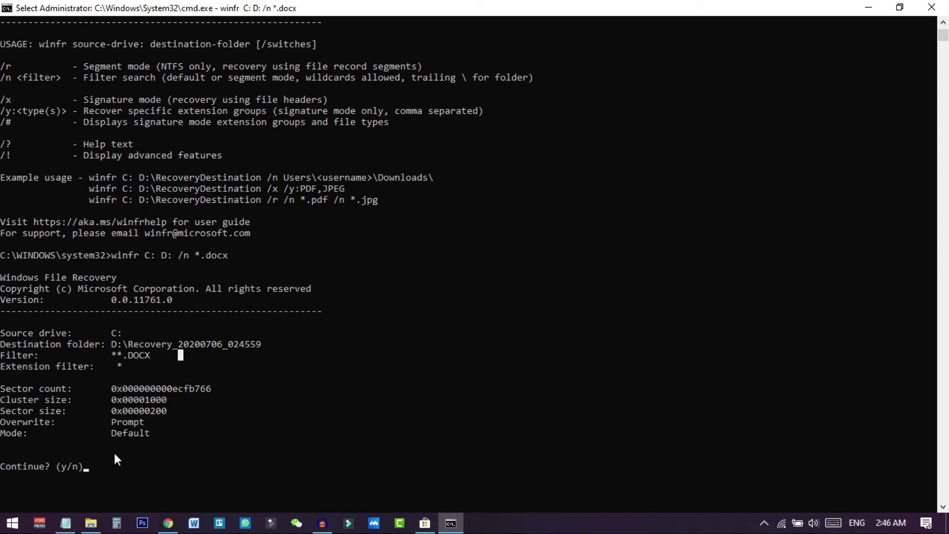
left_click(85, 466)
Step: Confirm the recovery with y, let both passes reach 100%, then answer y to view recovered files
key("y")
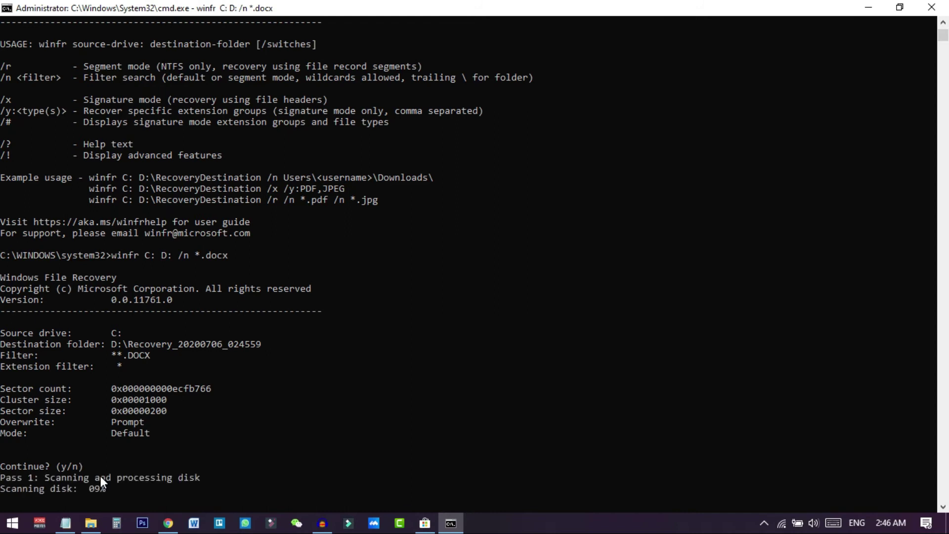
scroll(159, 457, "down", 1)
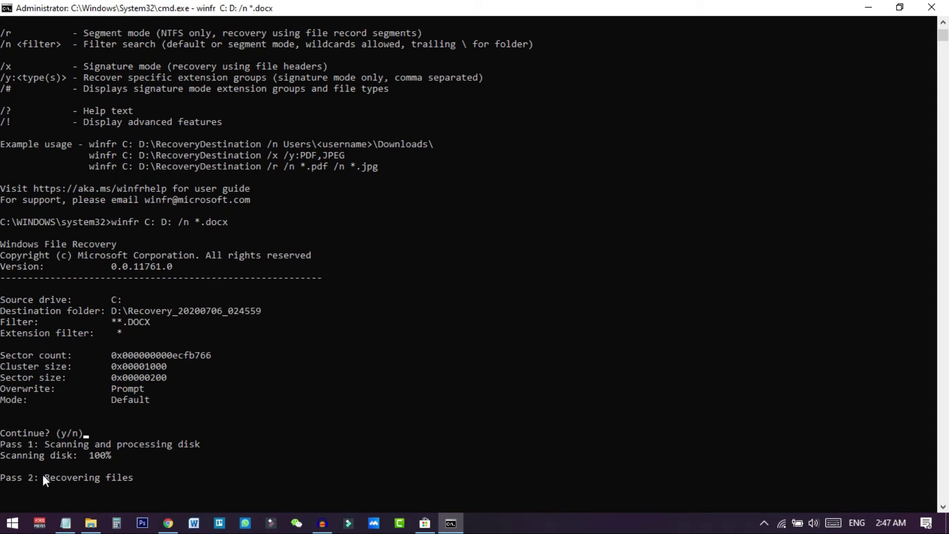
scroll(145, 467, "down", 3)
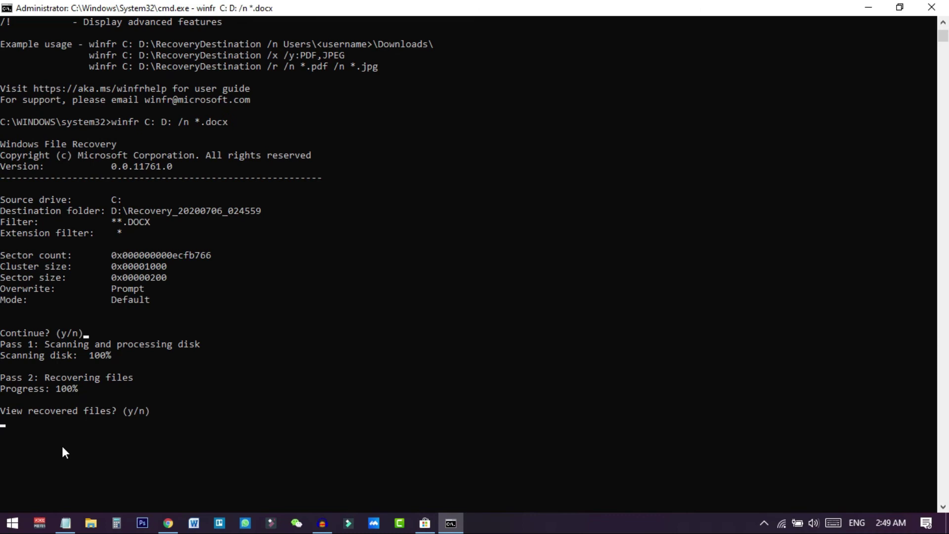
key("y")
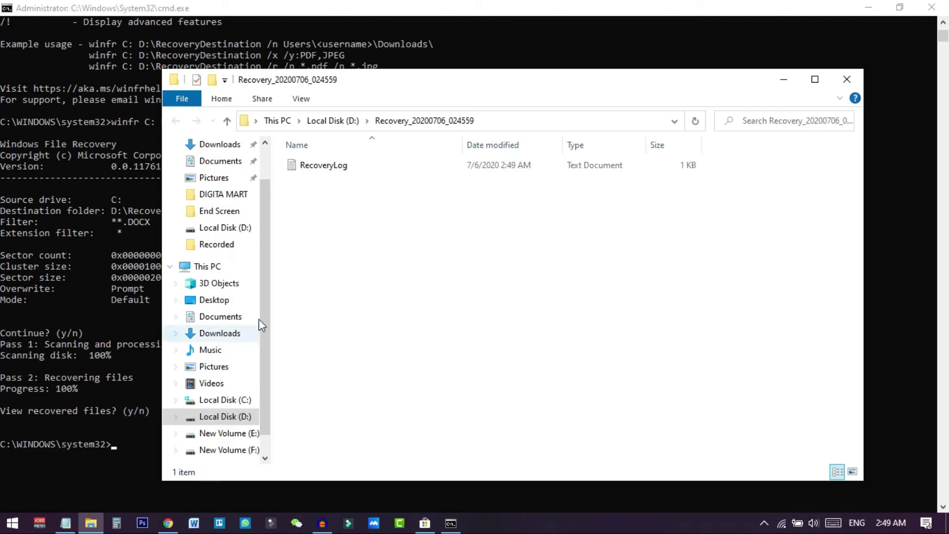
Step: Open RecoveryLog in Notepad and centre its window to read the 0 damaged/recovered/irrecoverable totals
left_click(345, 169)
double_click(345, 169)
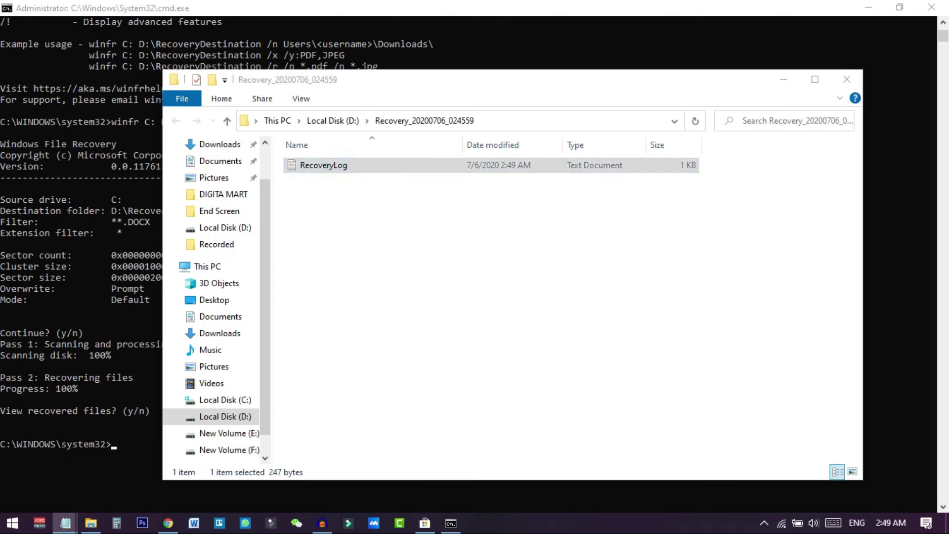
left_click_drag(21, 133, 413, 71)
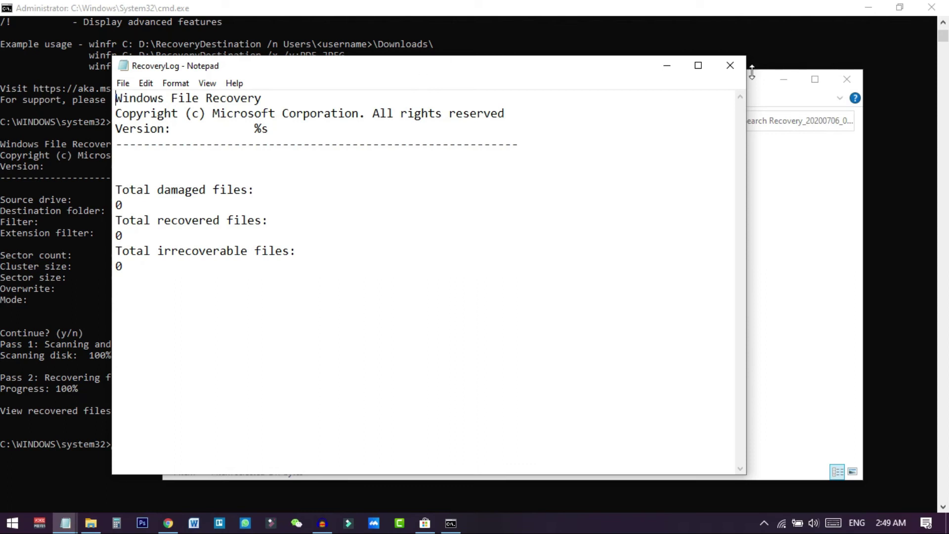
Step: Close the Notepad recovery log and the recovery folder window, back to the finished winfr run
left_click(730, 66)
left_click(839, 80)
scroll(149, 408, "up", 5)
scroll(148, 408, "down", 5)
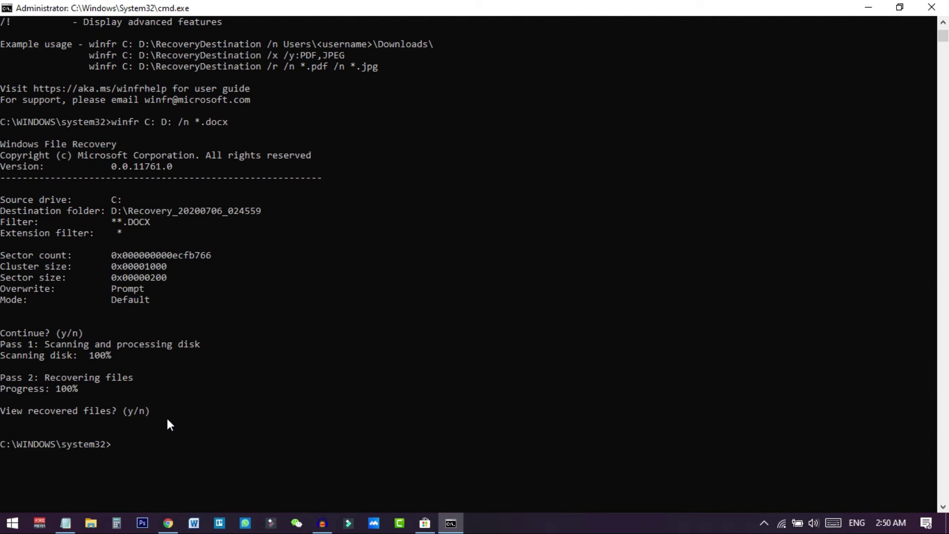
Step: Copy the recovery mode descriptions from the winfr help and bring up the command notes
scroll(166, 416, "up", 9)
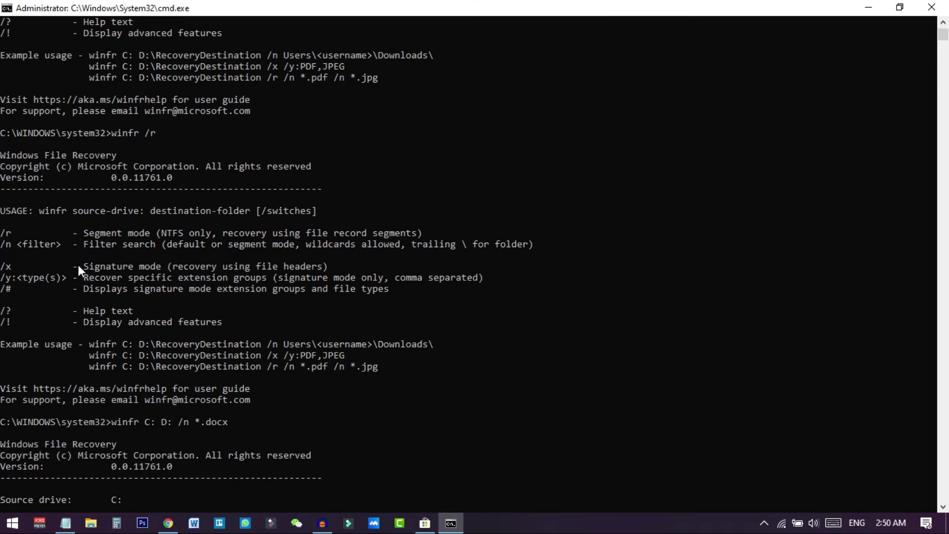
left_click_drag(78, 233, 179, 235)
right_click(179, 236)
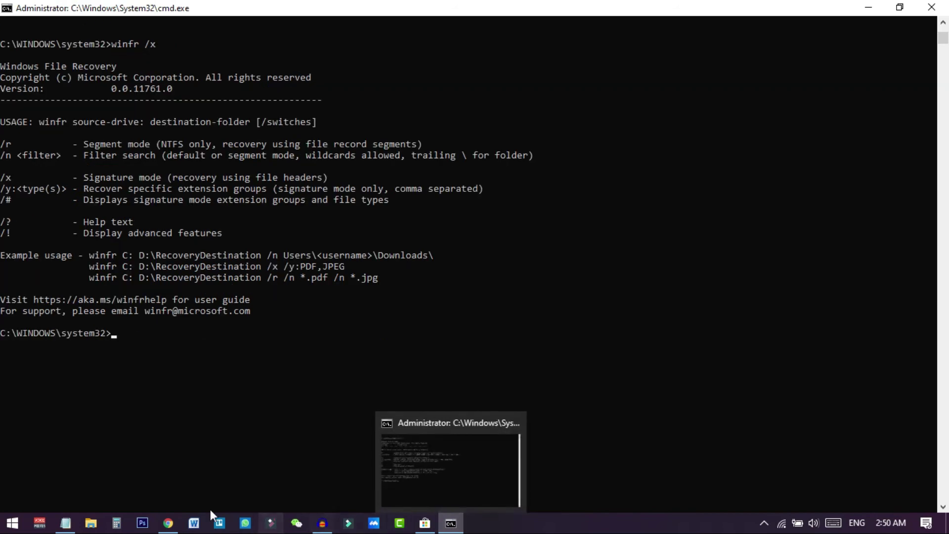
left_click(65, 523)
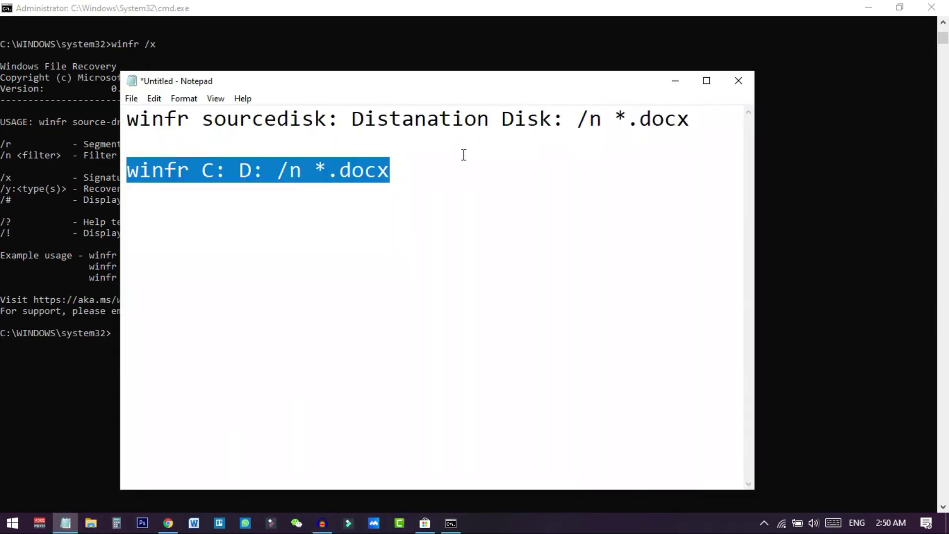
Step: Insert the /x switch so the note reads winfr C: D: /x /n *.docx
left_click(463, 154)
left_click(275, 173)
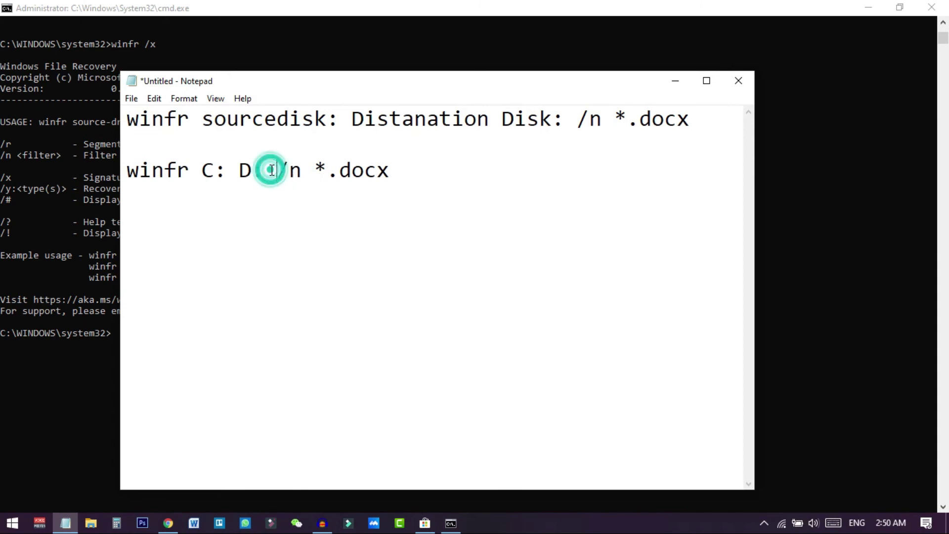
type("/")
key("Left")
type("x")
Step: Select the whole edited winfr command line and return to Command Prompt
left_click_drag(430, 170, 132, 161)
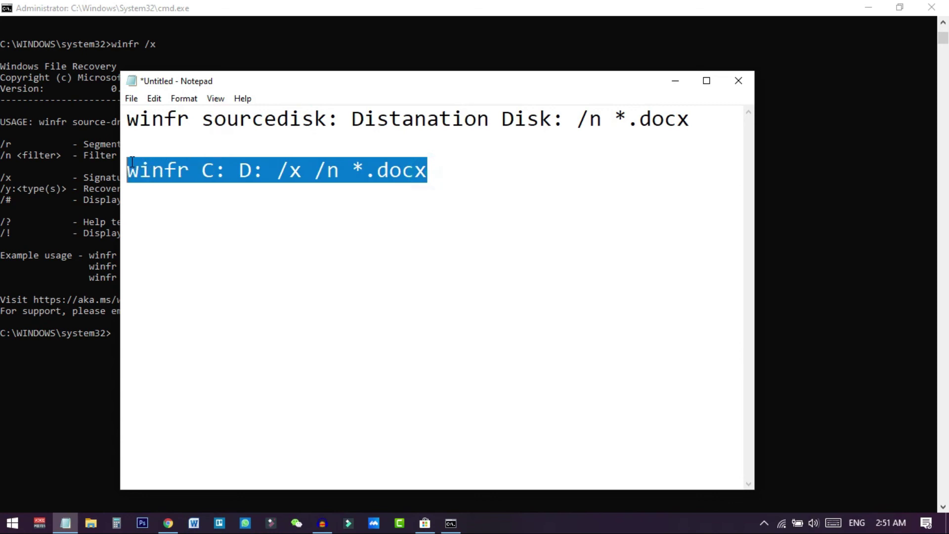
left_click(303, 174)
left_click_drag(303, 174, 278, 176)
left_click(315, 174)
left_click_drag(328, 88, 345, 88)
left_click_drag(451, 172, 142, 166)
key("ctrl+c")
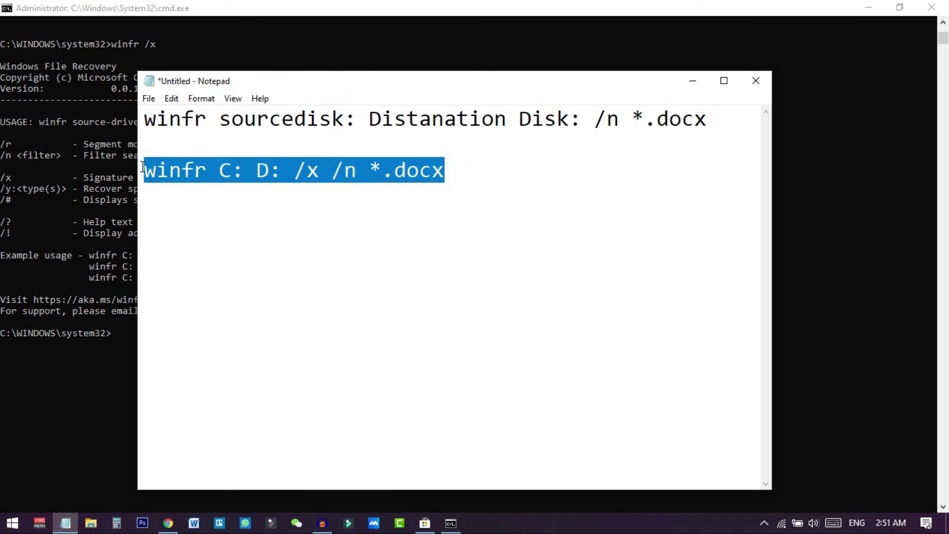
key("alt+Tab")
Step: Paste and run winfr C: D: /x /n *.docx, answering y to continue
key("ctrl+v")
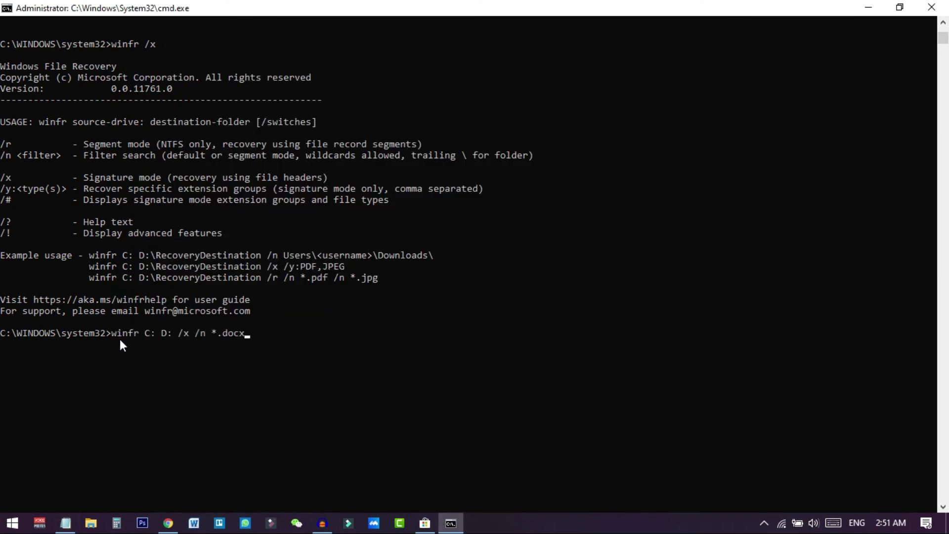
key("Return")
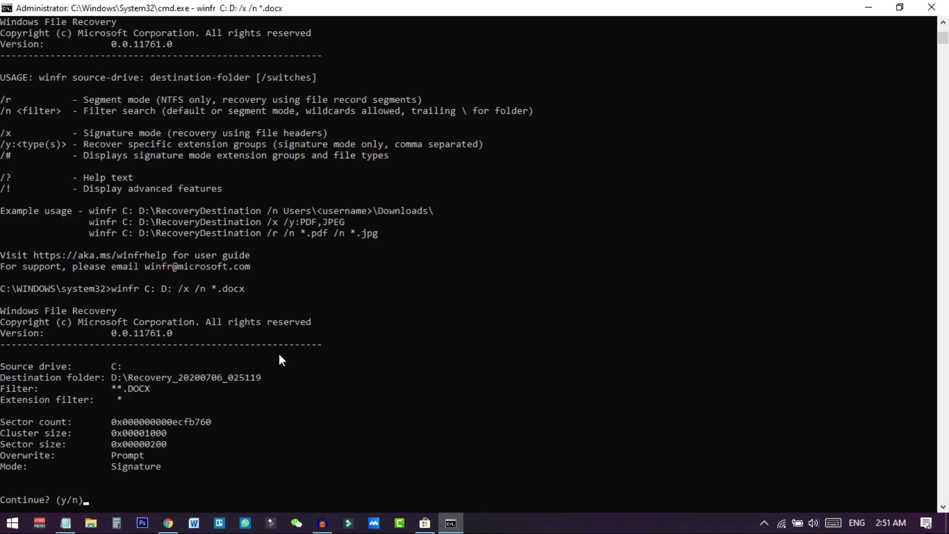
key("y")
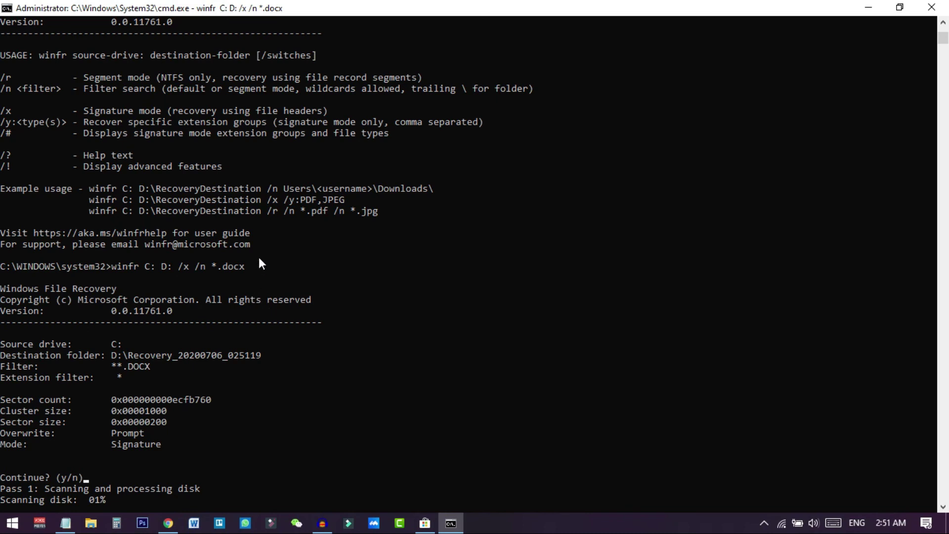
Step: Compare the new signature-mode command with the earlier /n run above it
left_click_drag(248, 265, 155, 269)
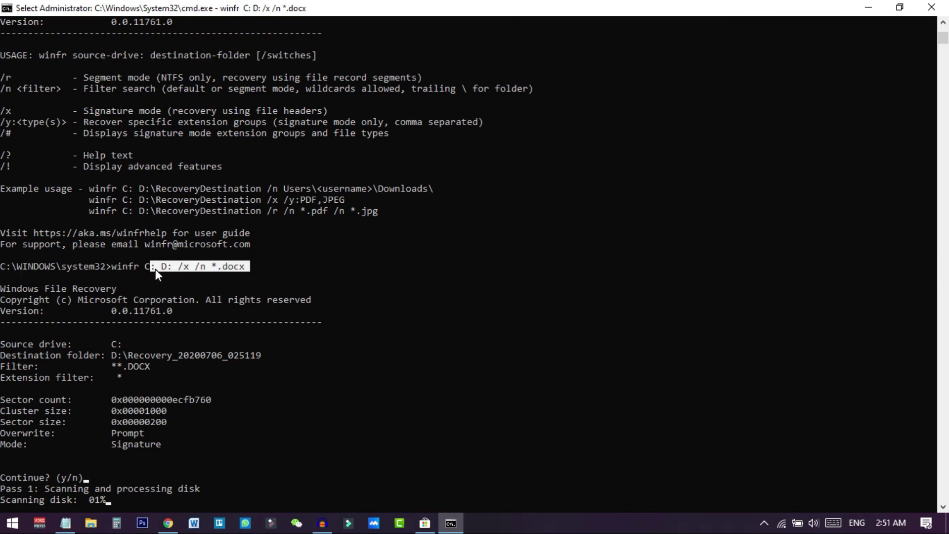
scroll(233, 248, "up", 11)
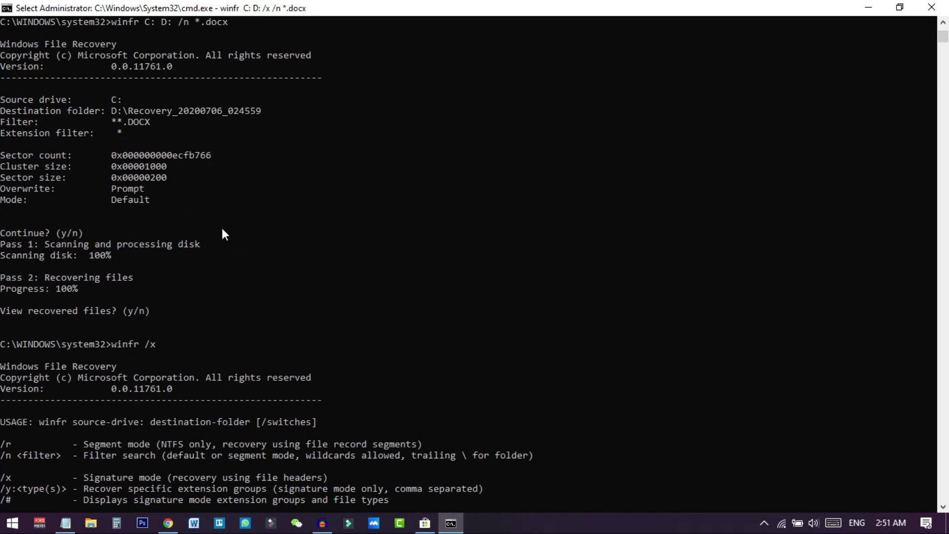
scroll(222, 232, "down", 13)
left_click_drag(238, 190, 3, 190)
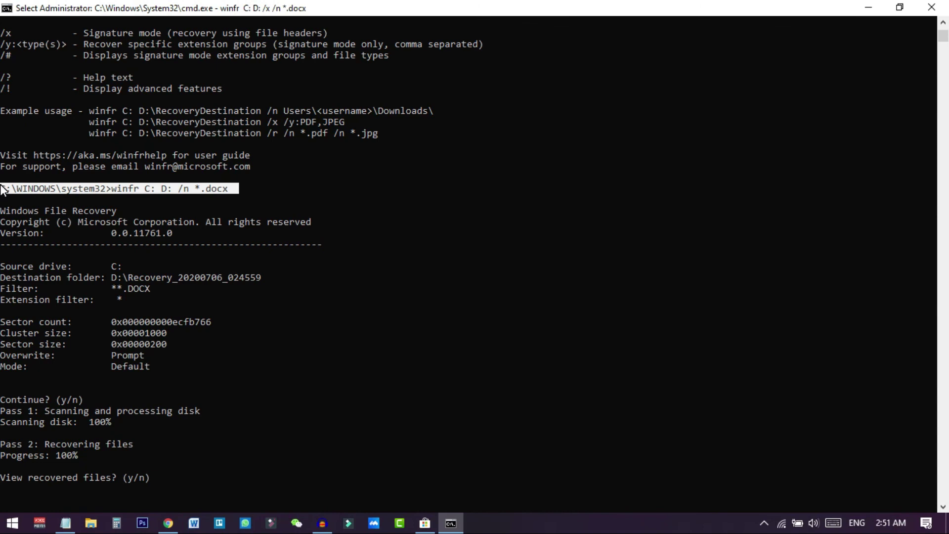